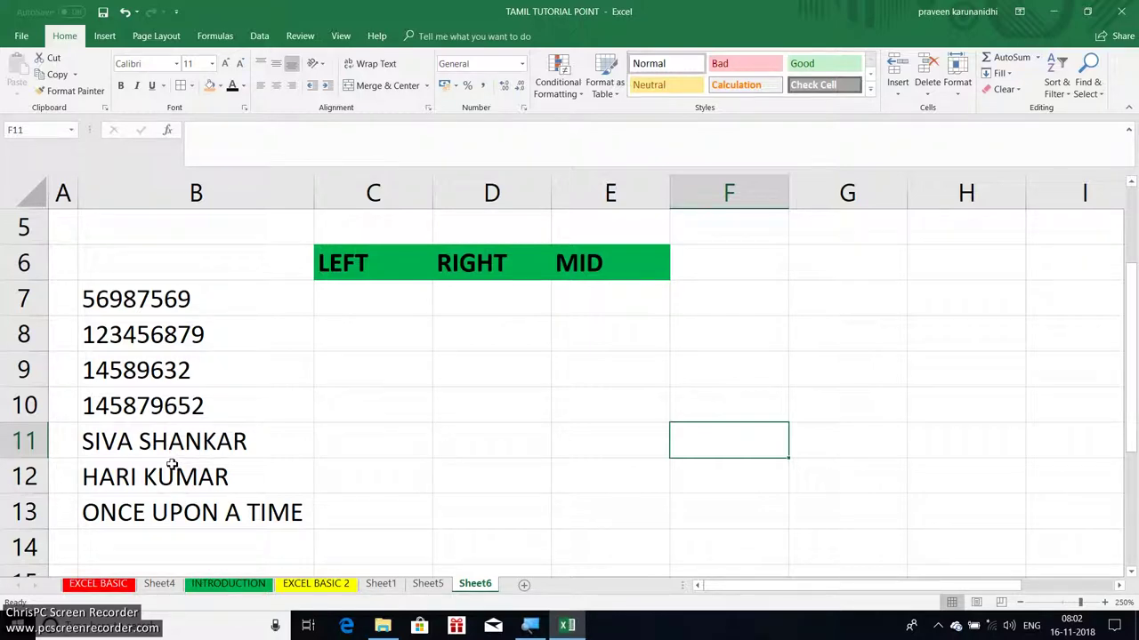
Step: Enter =LEFT(B7,3) in C7 to return the first three characters of B7
{"action": "left_click", "coordinate": [151, 301]}
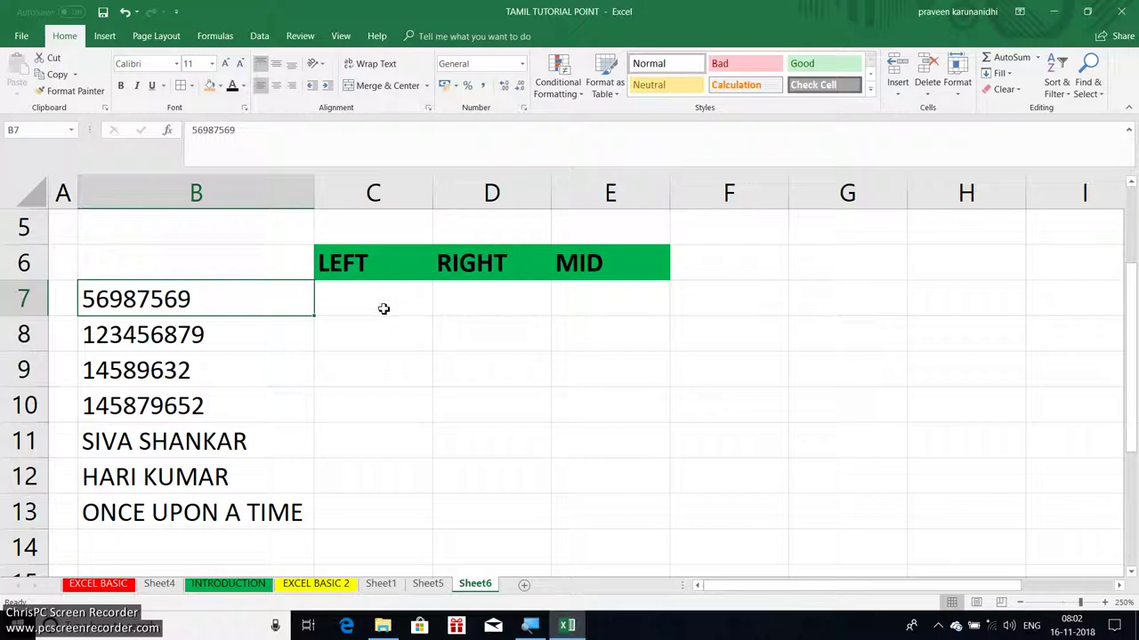
{"action": "left_click", "coordinate": [384, 309]}
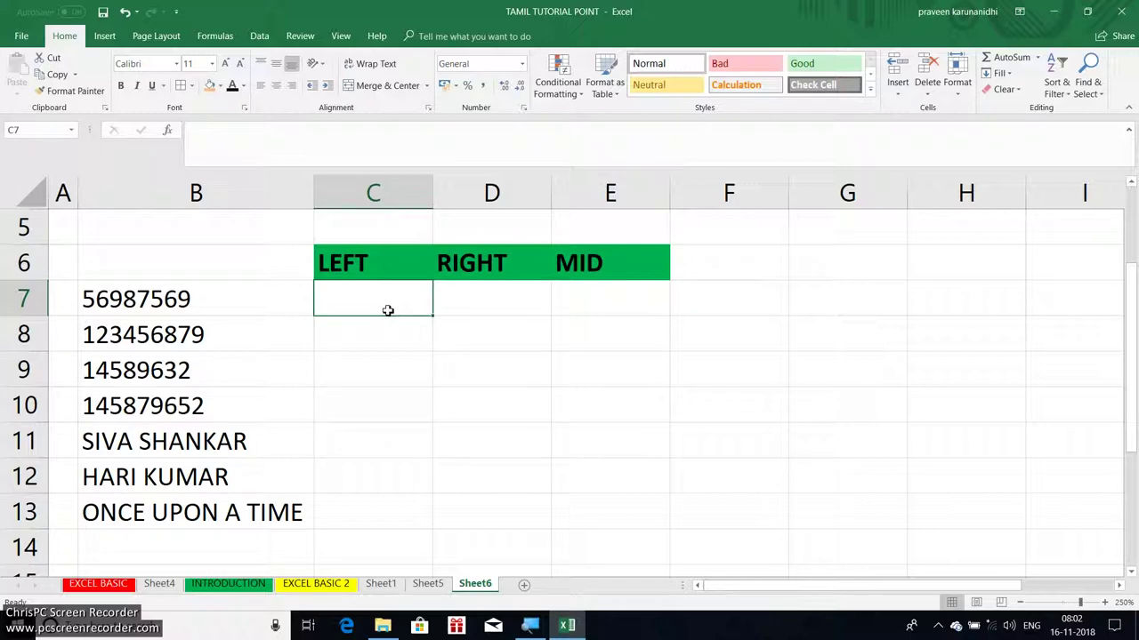
{"action": "type", "text": "="}
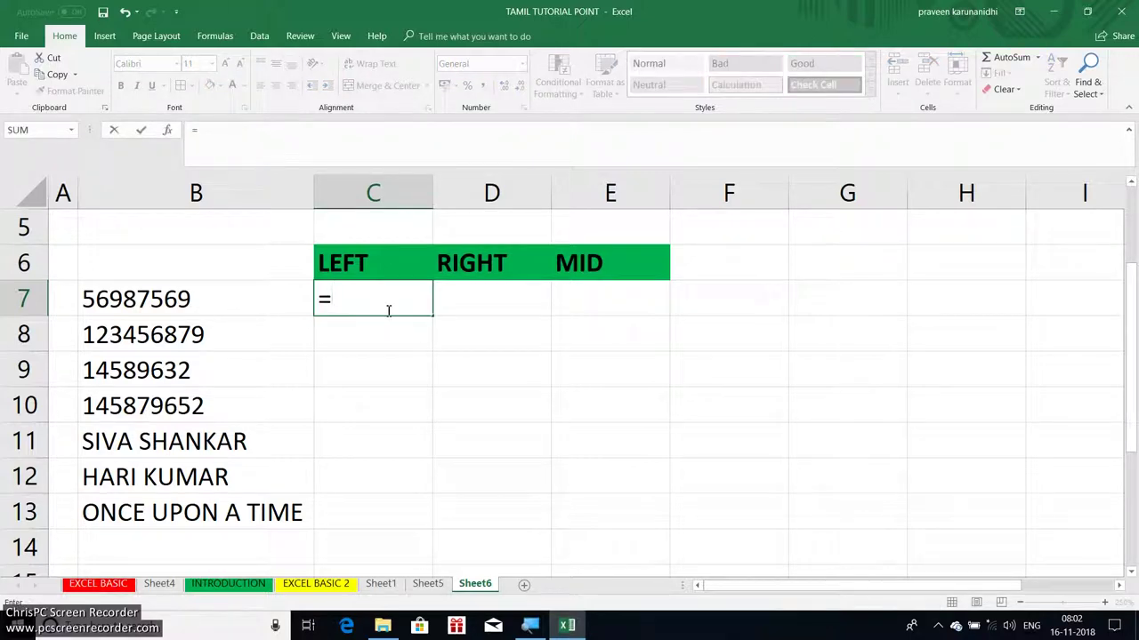
{"action": "type", "text": "LEFT"}
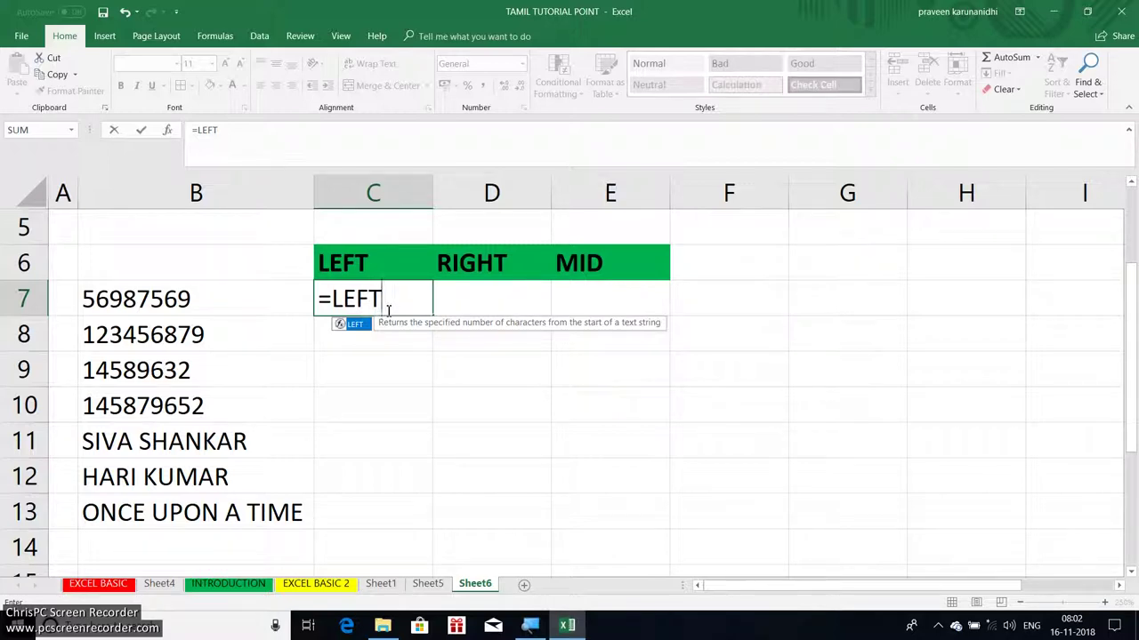
{"action": "type", "text": "("}
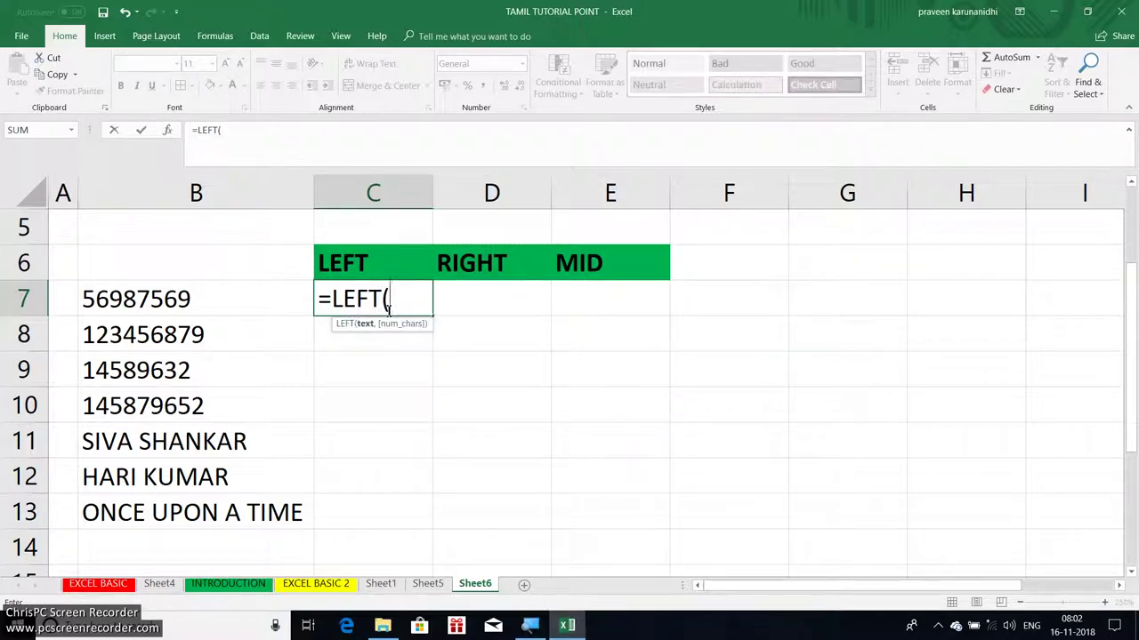
{"action": "key", "text": "Left"}
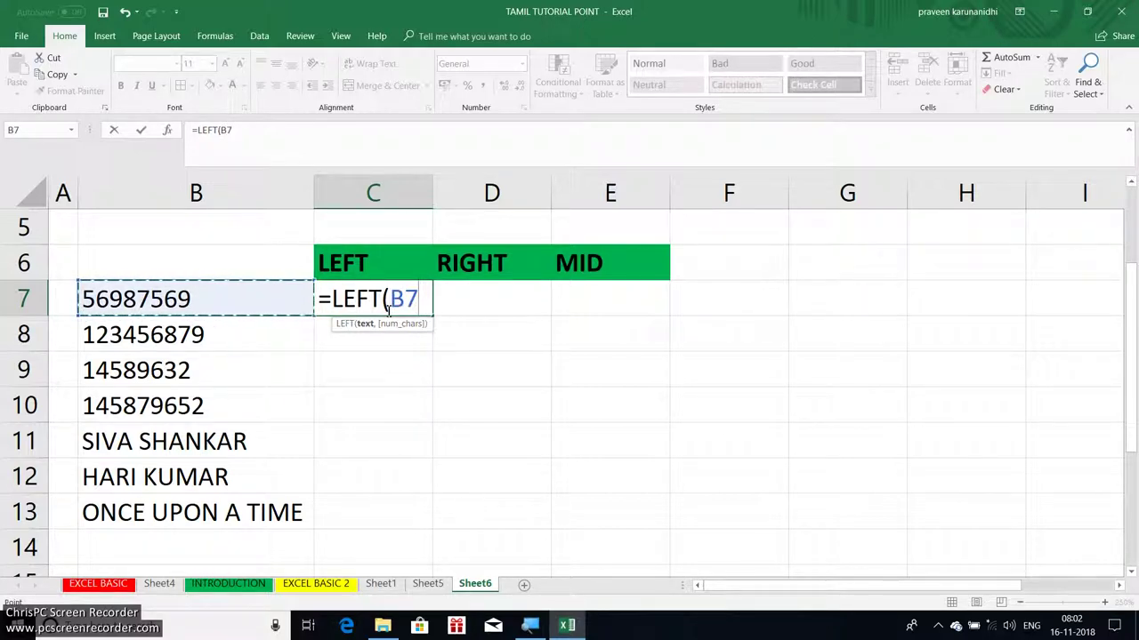
{"action": "type", "text": ","}
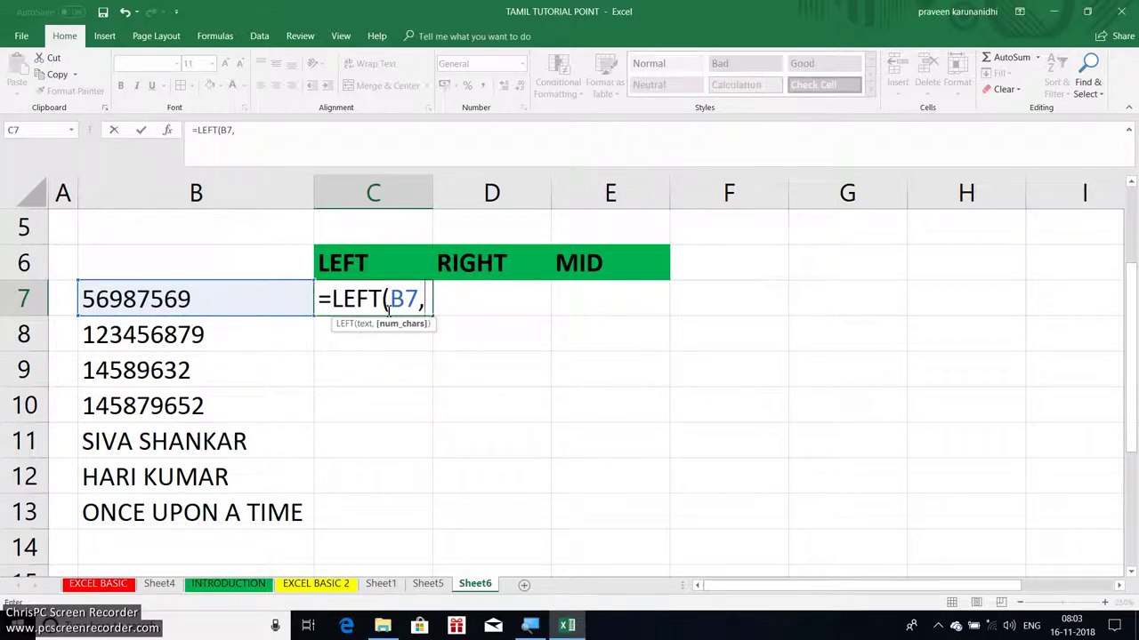
{"action": "type", "text": "3"}
{"action": "type", "text": ")"}
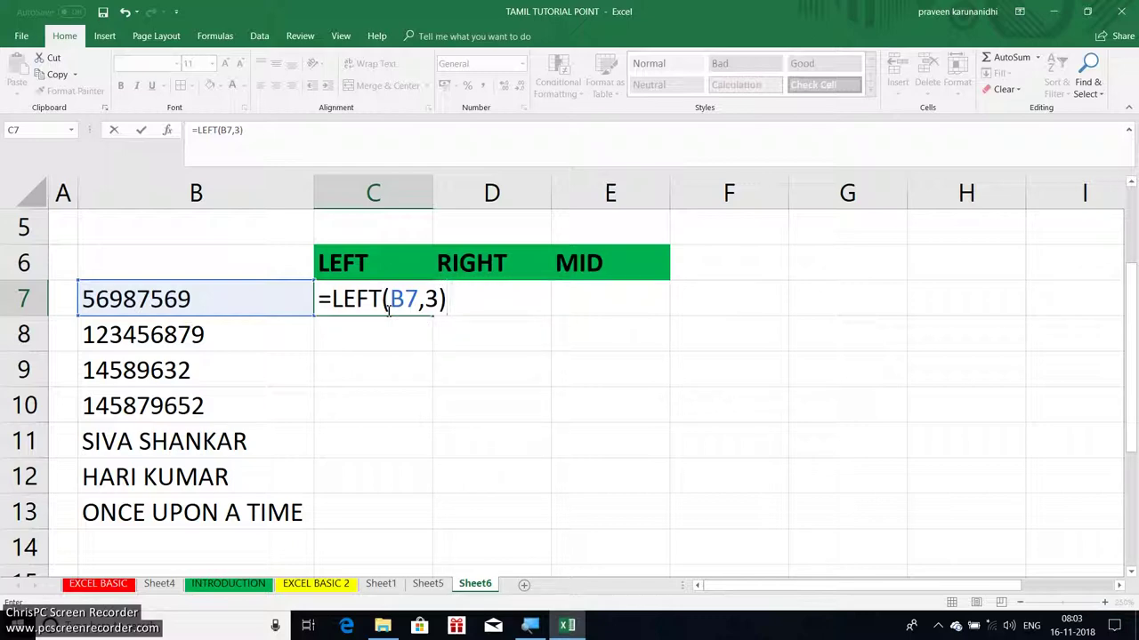
{"action": "key", "text": "Return"}
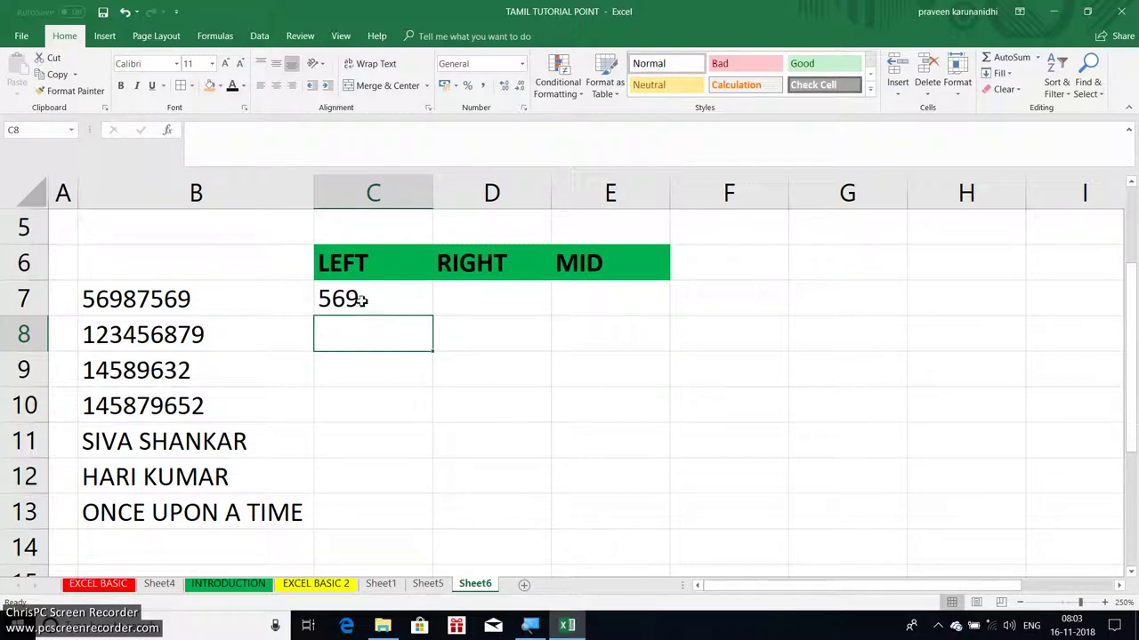
Step: Copy the LEFT formula from C7 down through C13
{"action": "left_click", "coordinate": [362, 299]}
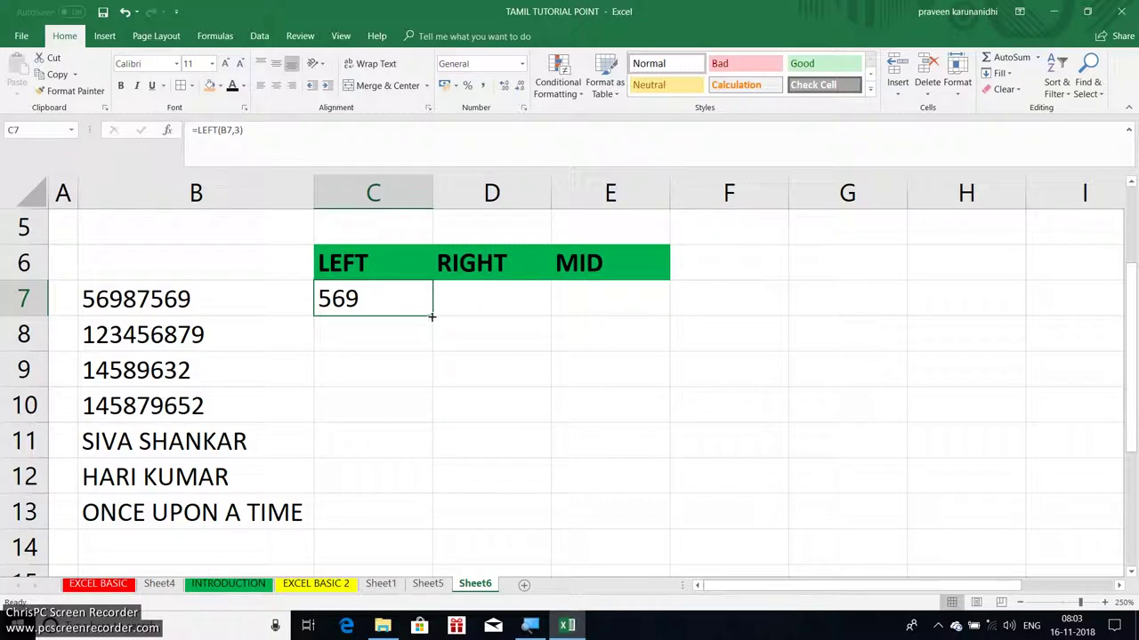
{"action": "left_click_drag", "start_coordinate": [432, 317], "coordinate": [427, 526]}
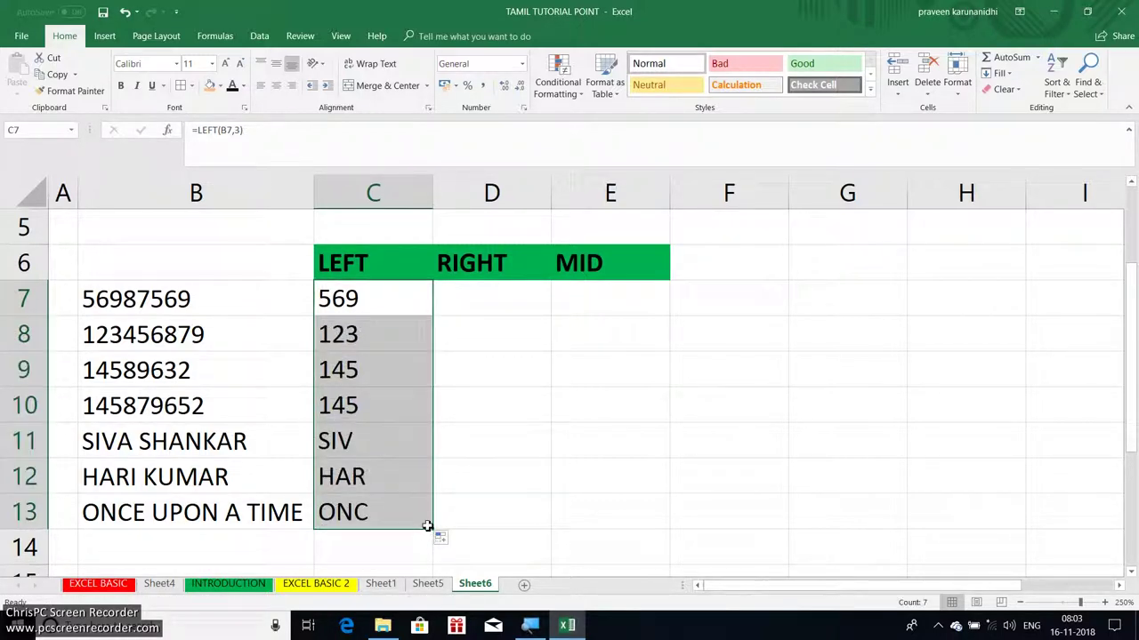
{"action": "key", "text": "ctrl+z"}
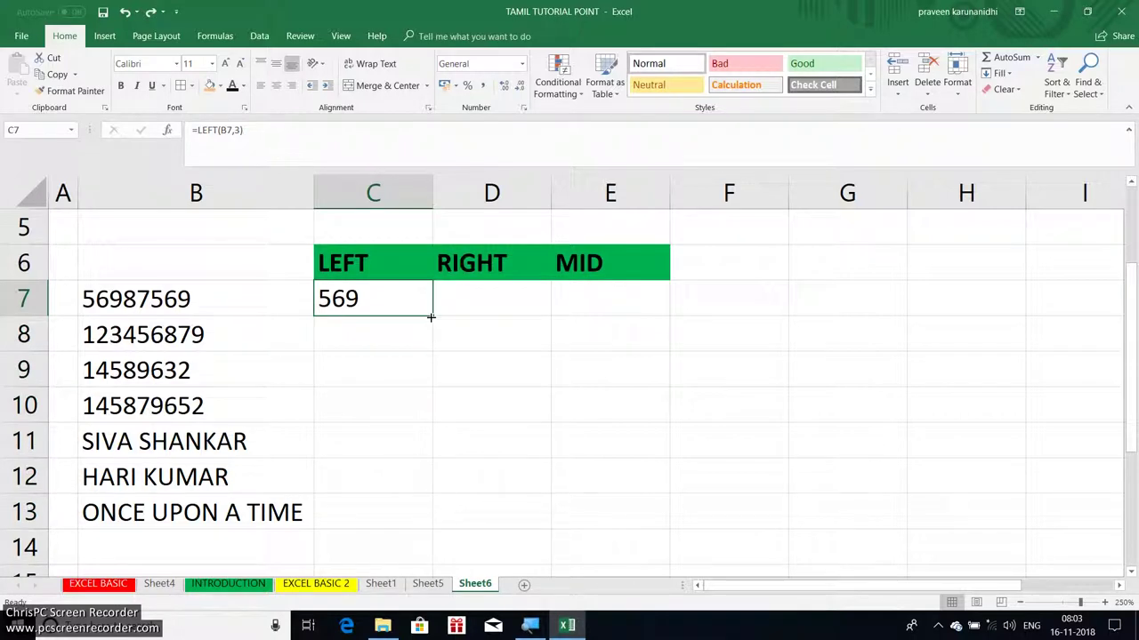
{"action": "double_click", "coordinate": [433, 317]}
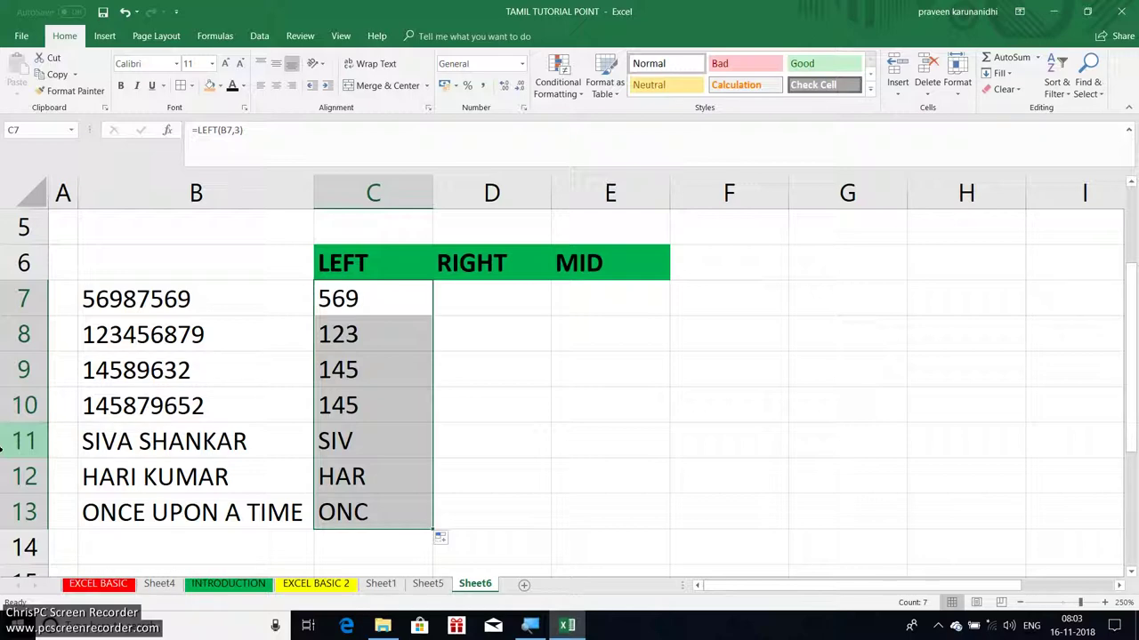
Step: Enter =RIGHT(B7,4) in D7 to return the last four characters of B7
{"action": "left_click", "coordinate": [490, 294]}
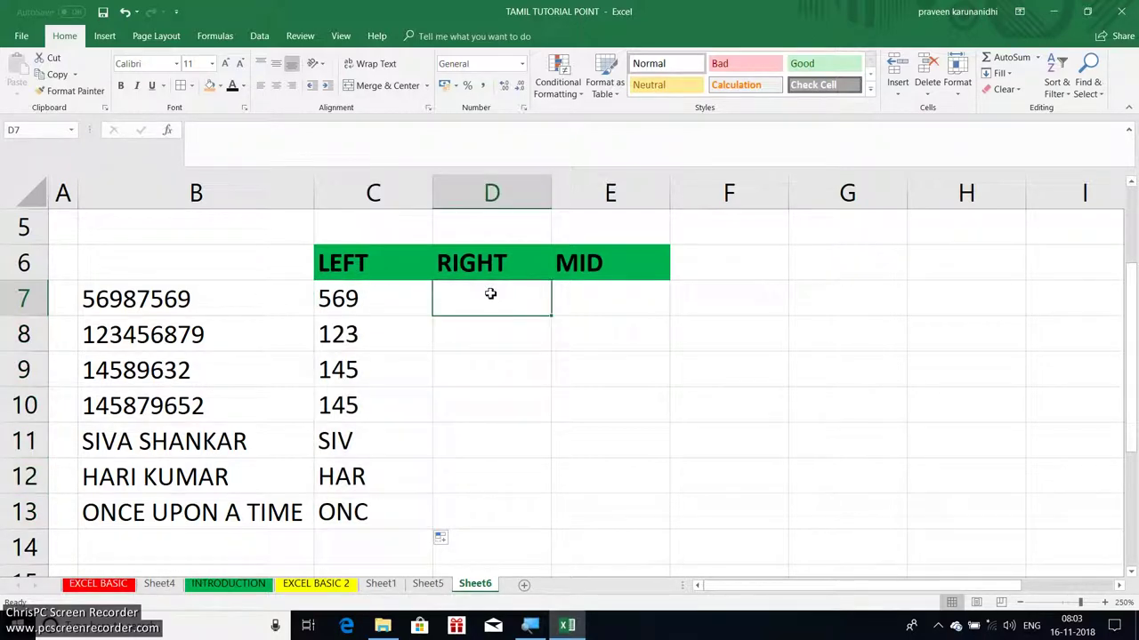
{"action": "type", "text": "="}
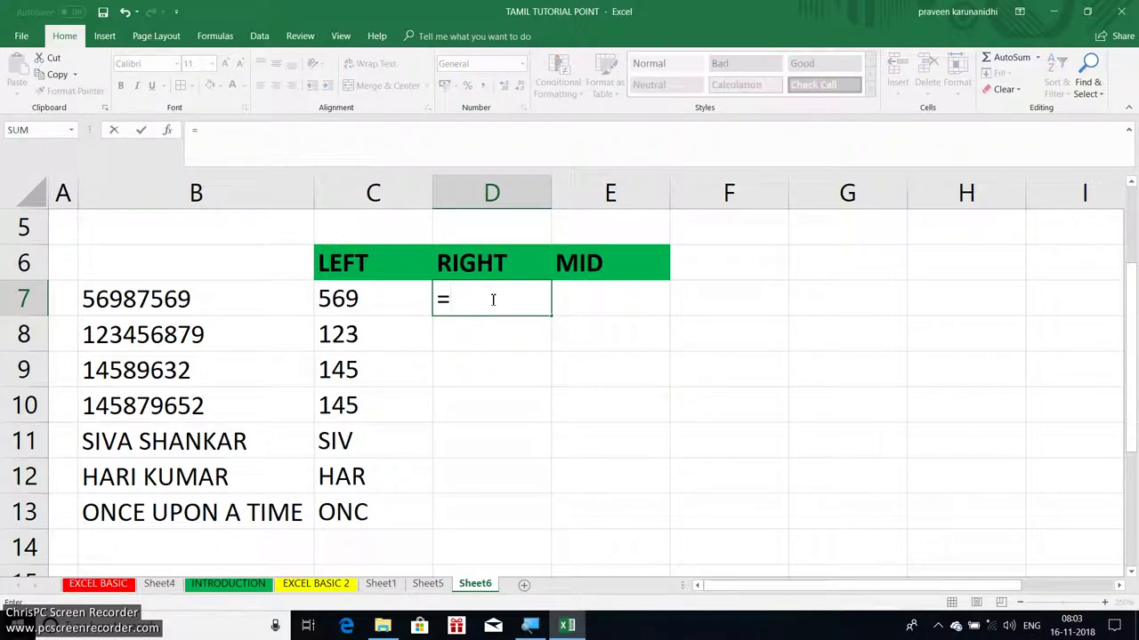
{"action": "type", "text": "RI"}
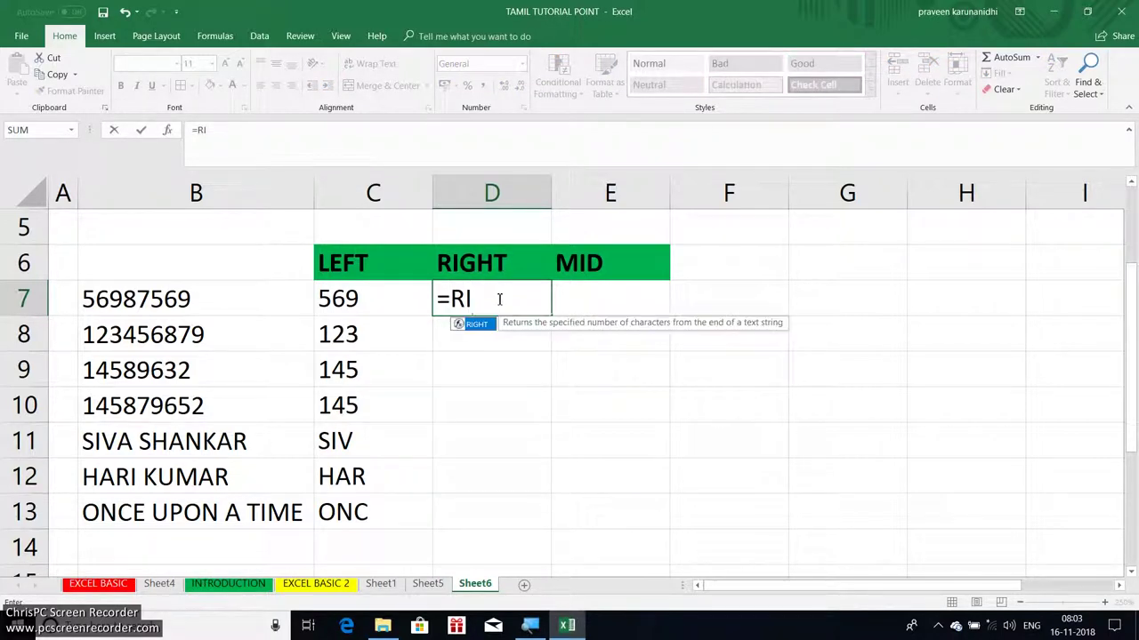
{"action": "type", "text": "GHT"}
{"action": "type", "text": "("}
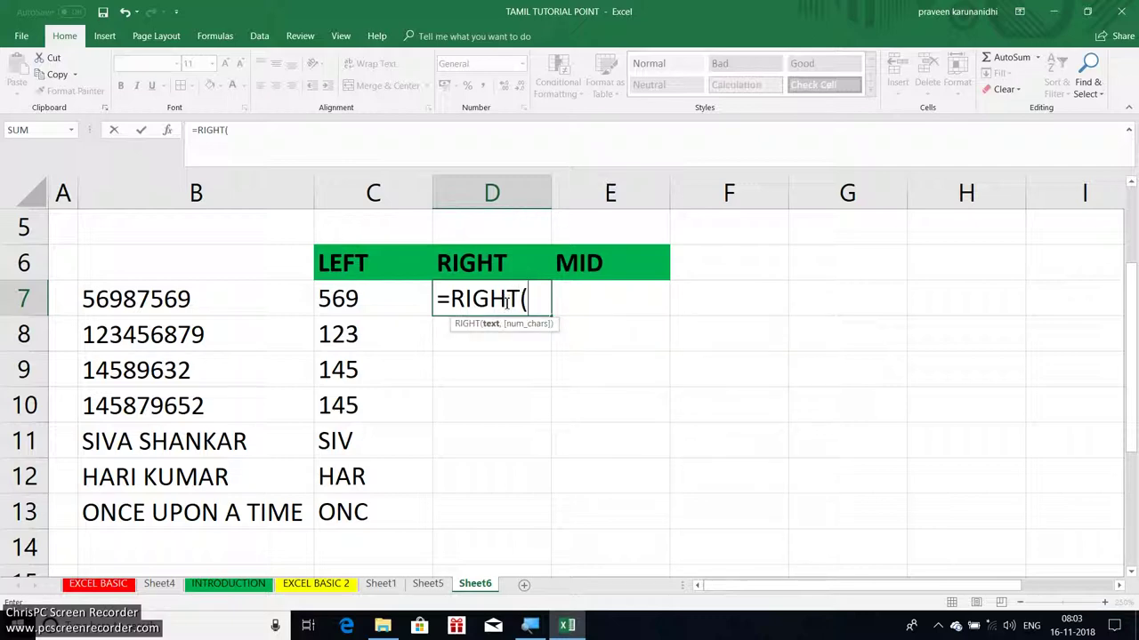
{"action": "key", "text": "Left"}
{"action": "key", "text": "Left"}
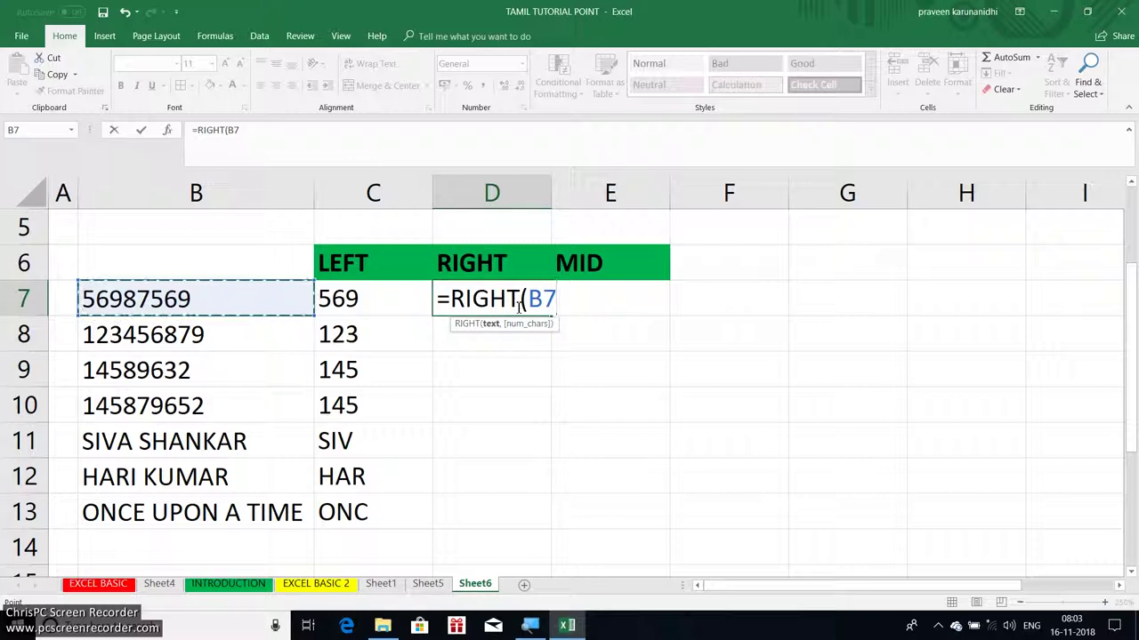
{"action": "type", "text": ","}
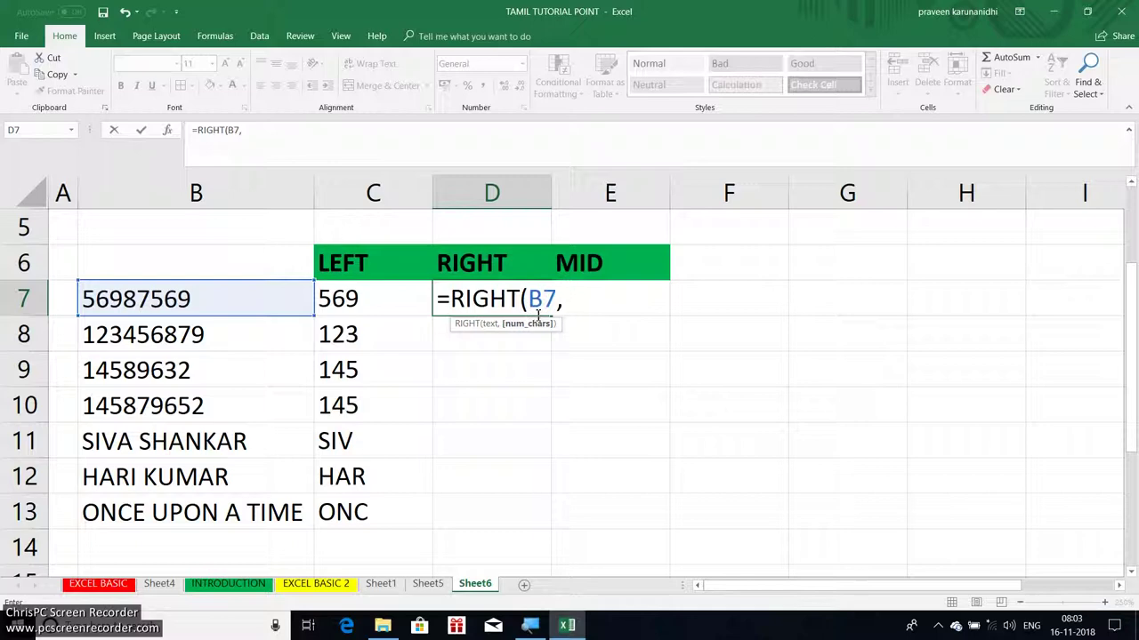
{"action": "type", "text": "4"}
{"action": "type", "text": ")"}
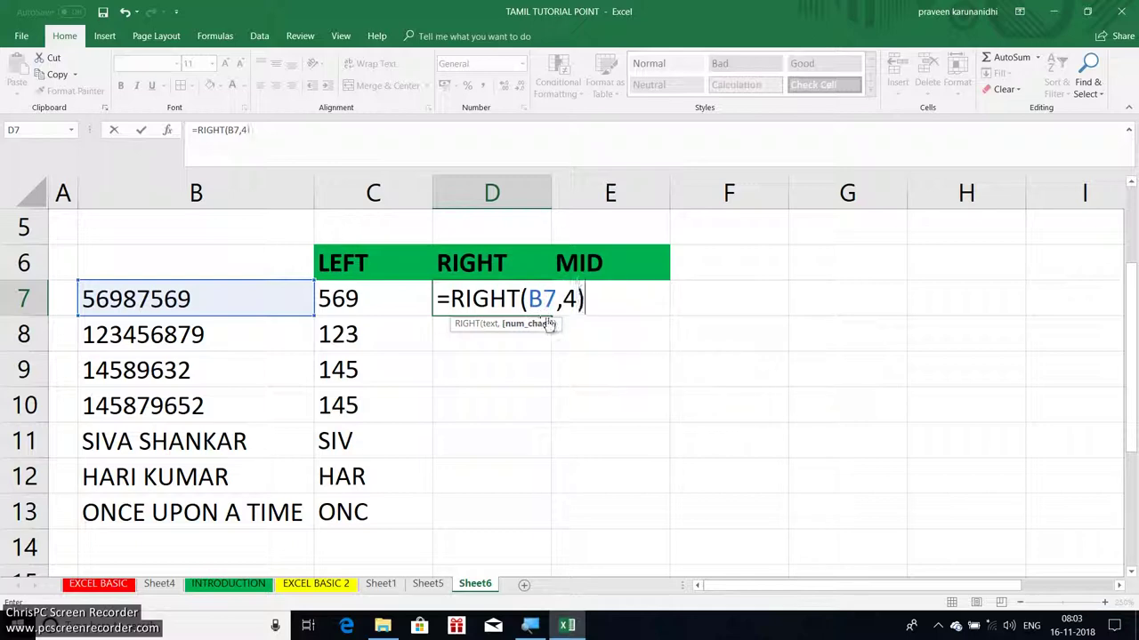
{"action": "key", "text": "Return"}
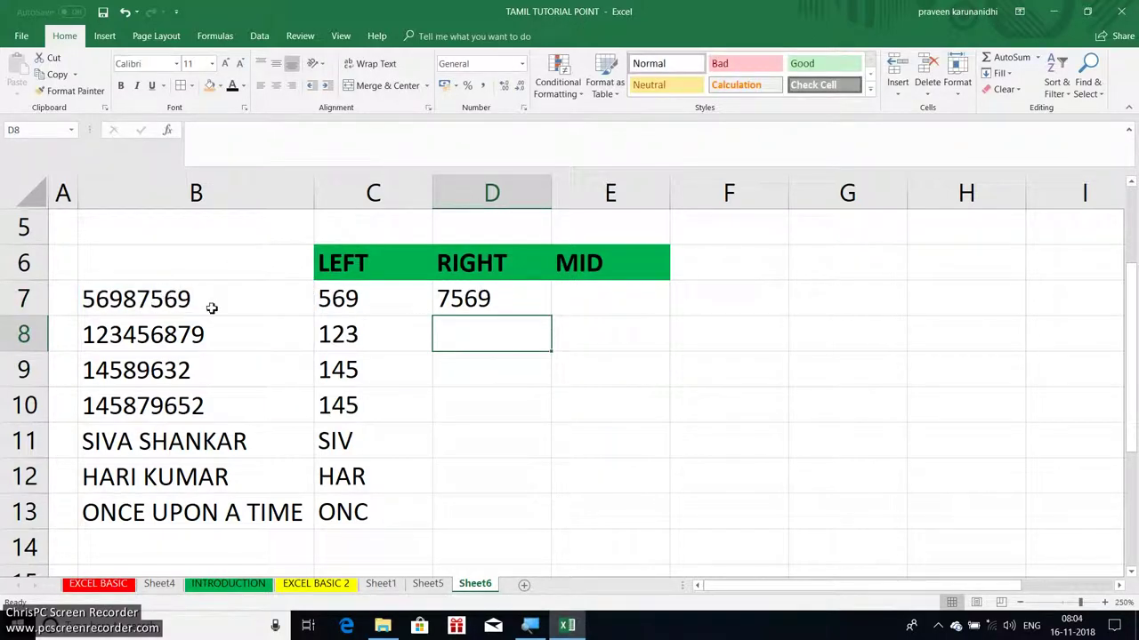
Step: Fill the RIGHT formula down to D13 and check the result in D10
{"action": "left_click", "coordinate": [477, 300]}
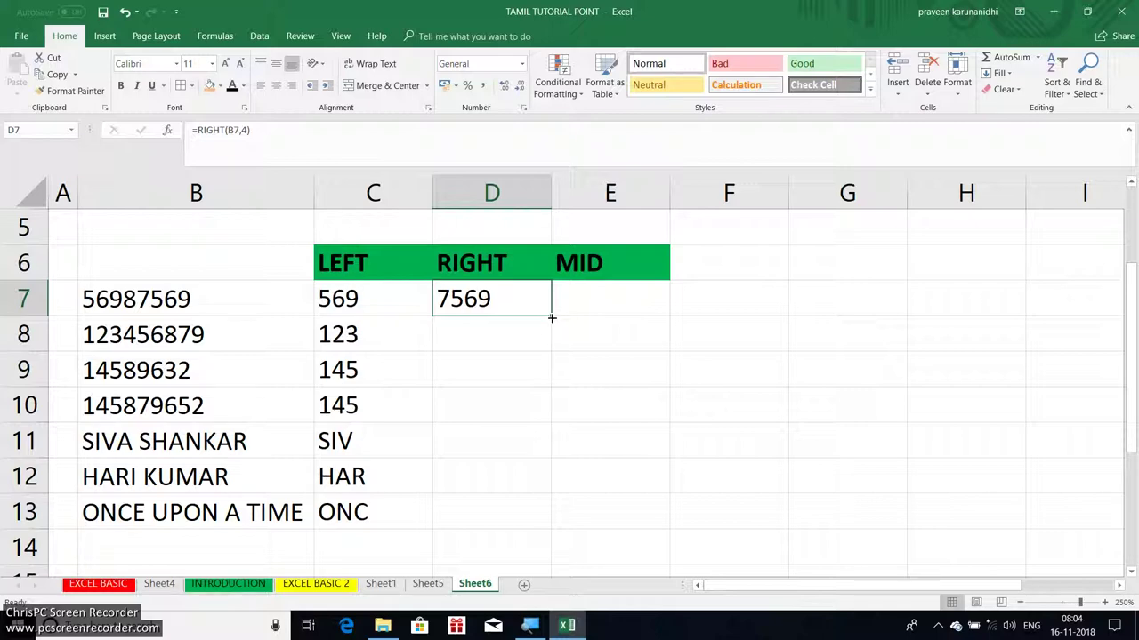
{"action": "double_click", "coordinate": [552, 318]}
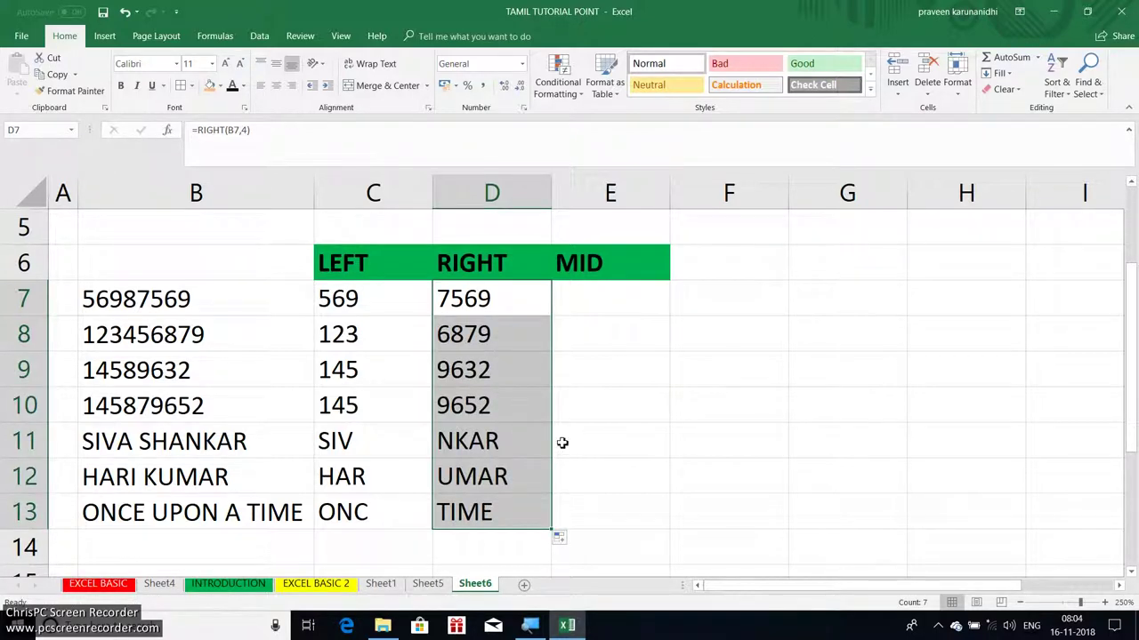
{"action": "left_click", "coordinate": [517, 396]}
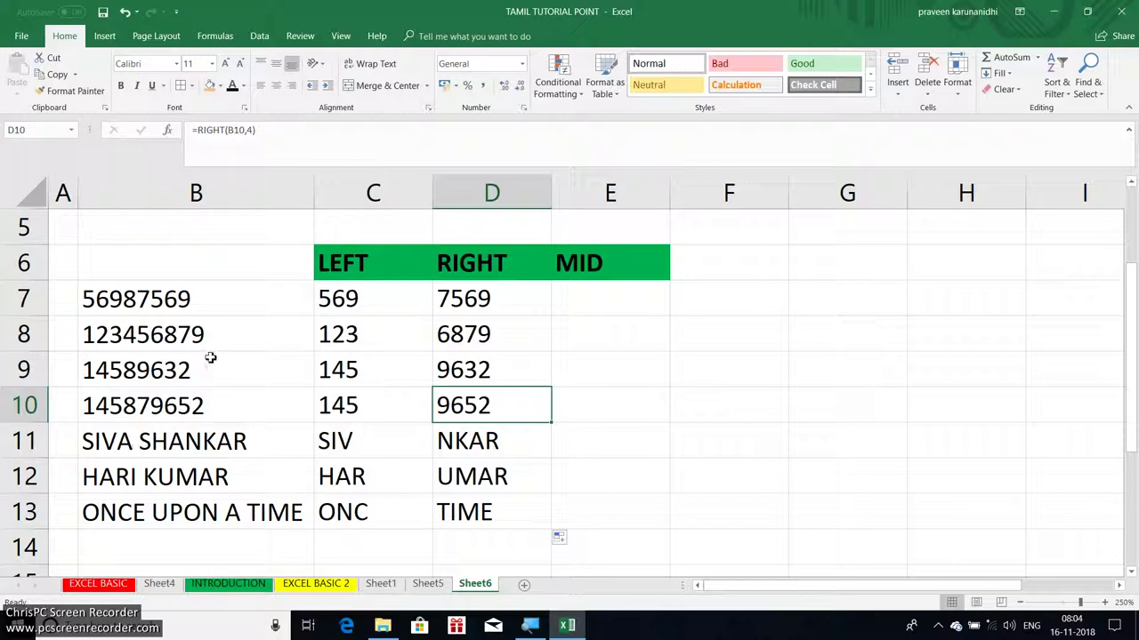
Step: Change C7 to =LEFT(B7,5) and refill it down through C13
{"action": "left_click", "coordinate": [349, 303]}
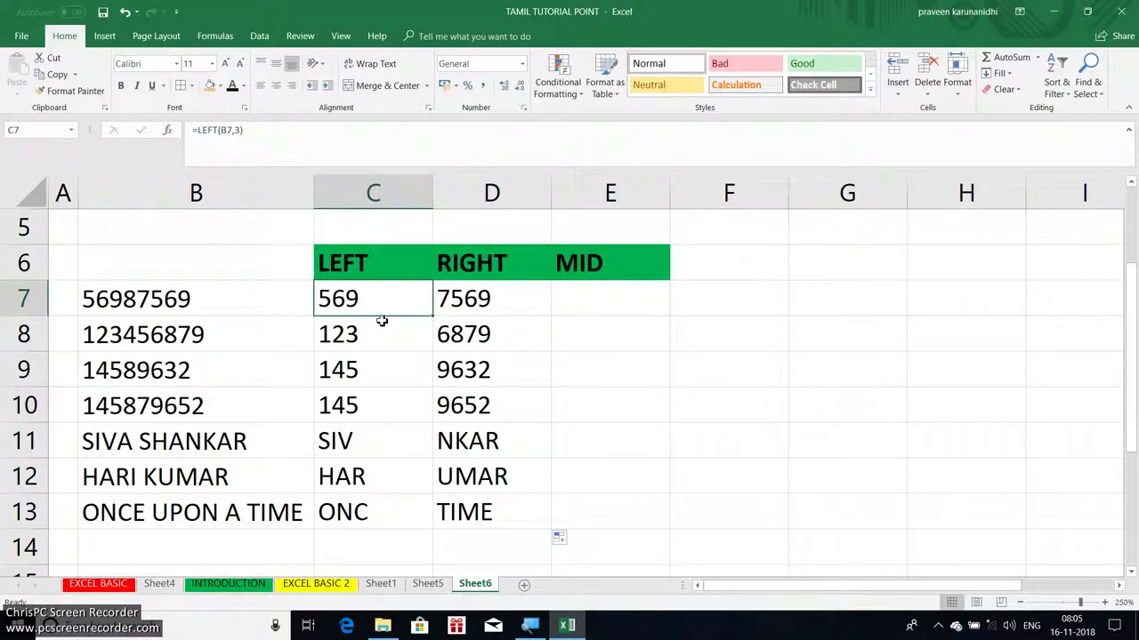
{"action": "key", "text": "F2"}
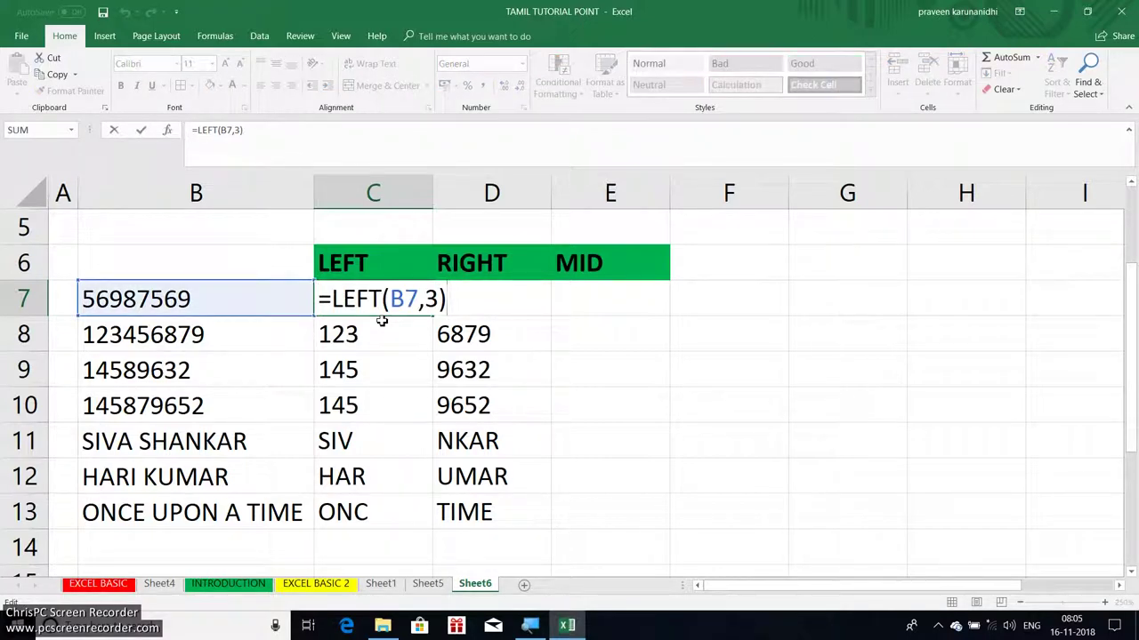
{"action": "key", "text": "Left"}
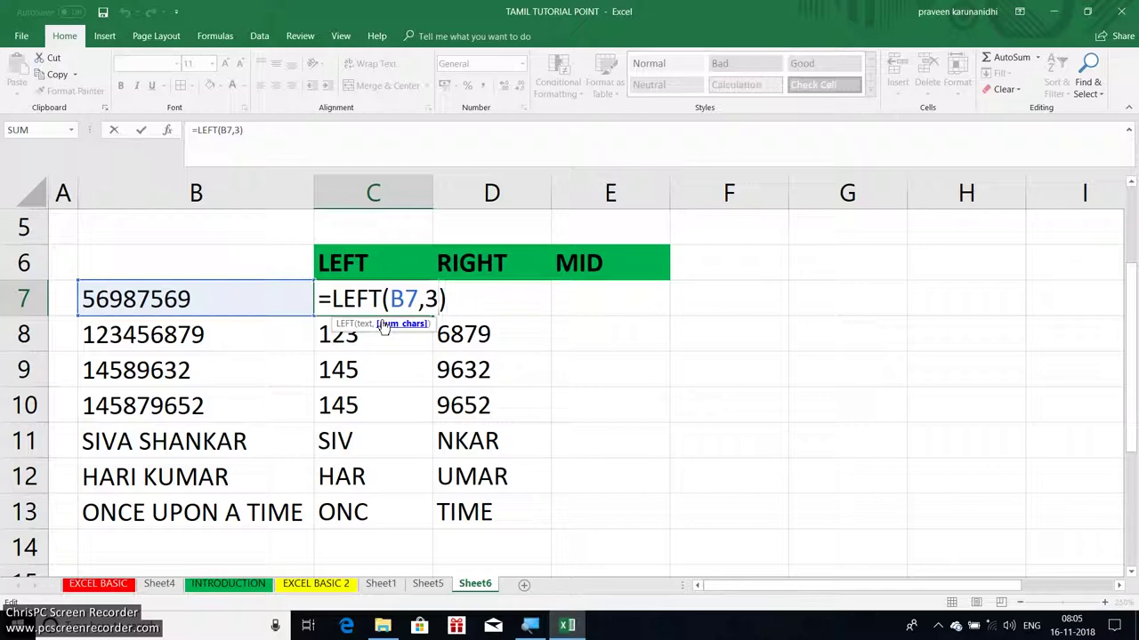
{"action": "key", "text": "BackSpace"}
{"action": "type", "text": "5"}
{"action": "key", "text": "Return"}
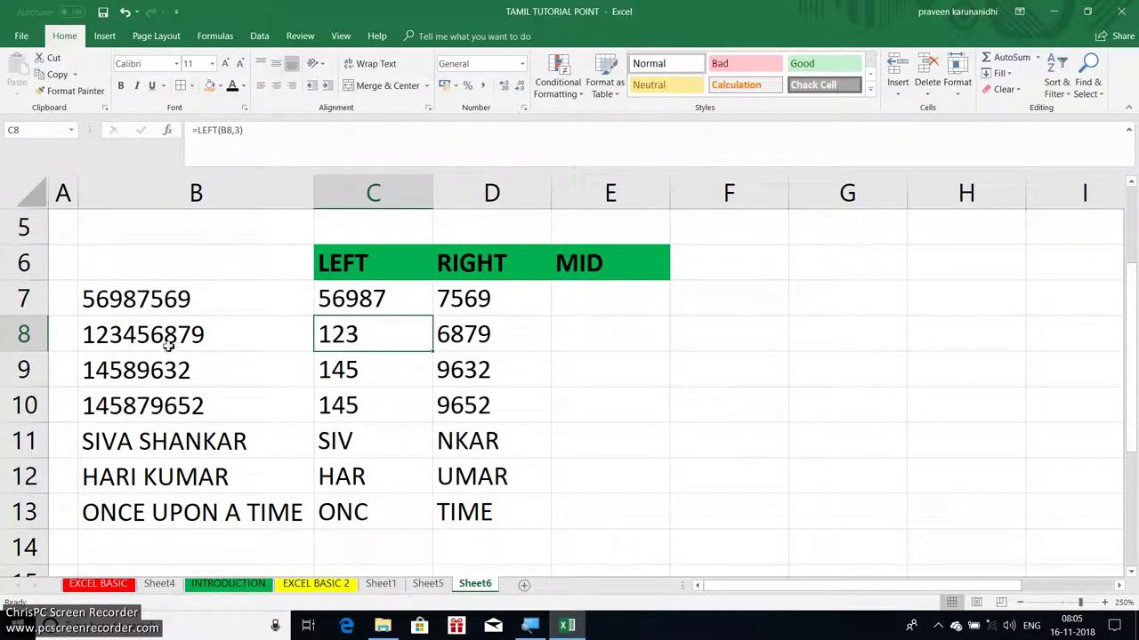
{"action": "left_click", "coordinate": [381, 307]}
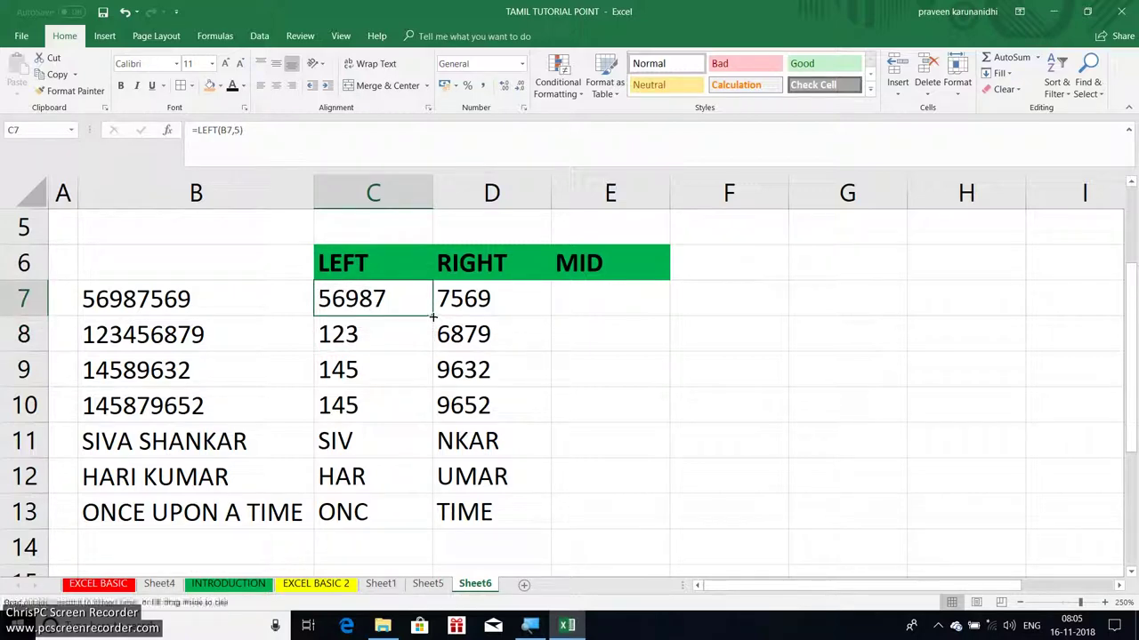
{"action": "double_click", "coordinate": [433, 316]}
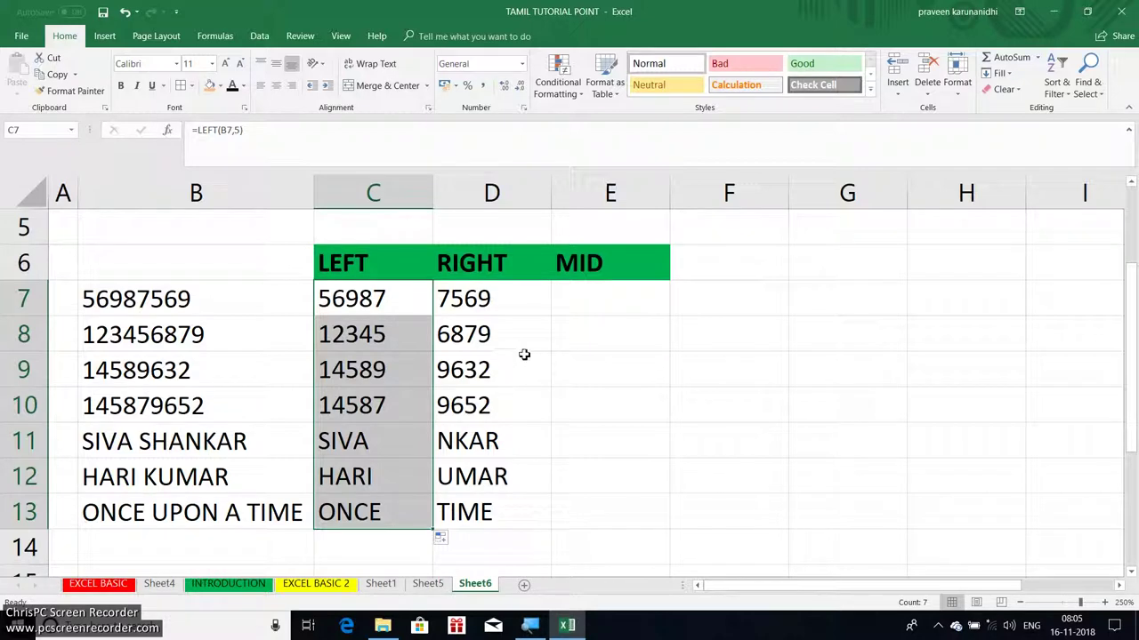
Step: Enter =MID(B7,2,4) in E7 and fill it down through E13
{"action": "left_click", "coordinate": [587, 289]}
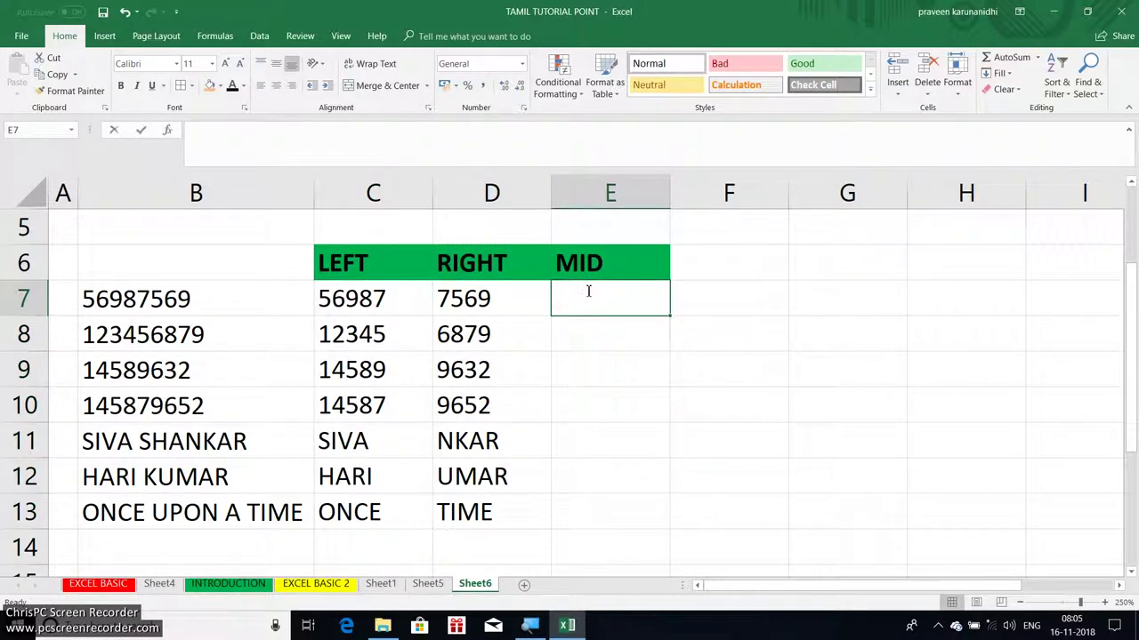
{"action": "type", "text": "="}
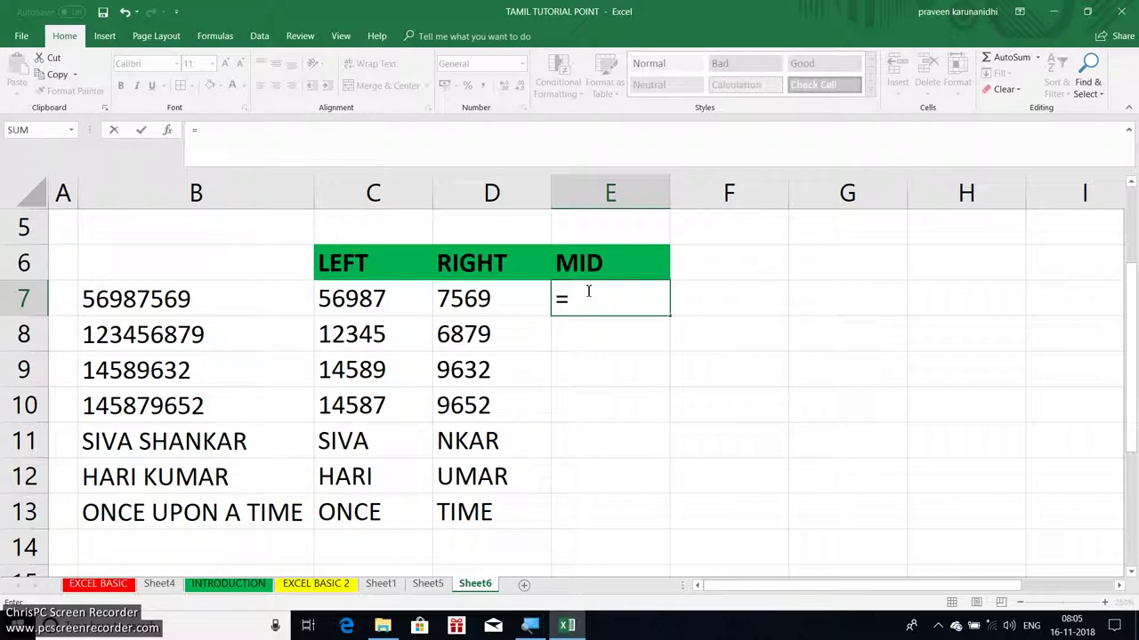
{"action": "type", "text": "MIS"}
{"action": "key", "text": "BackSpace"}
{"action": "type", "text": "D"}
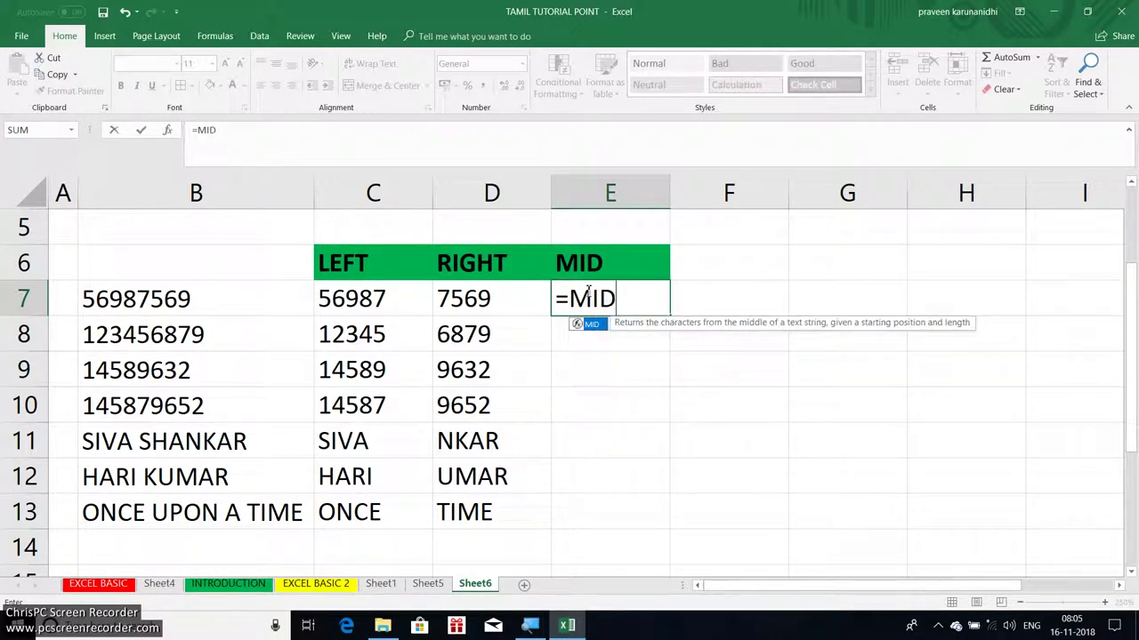
{"action": "type", "text": "("}
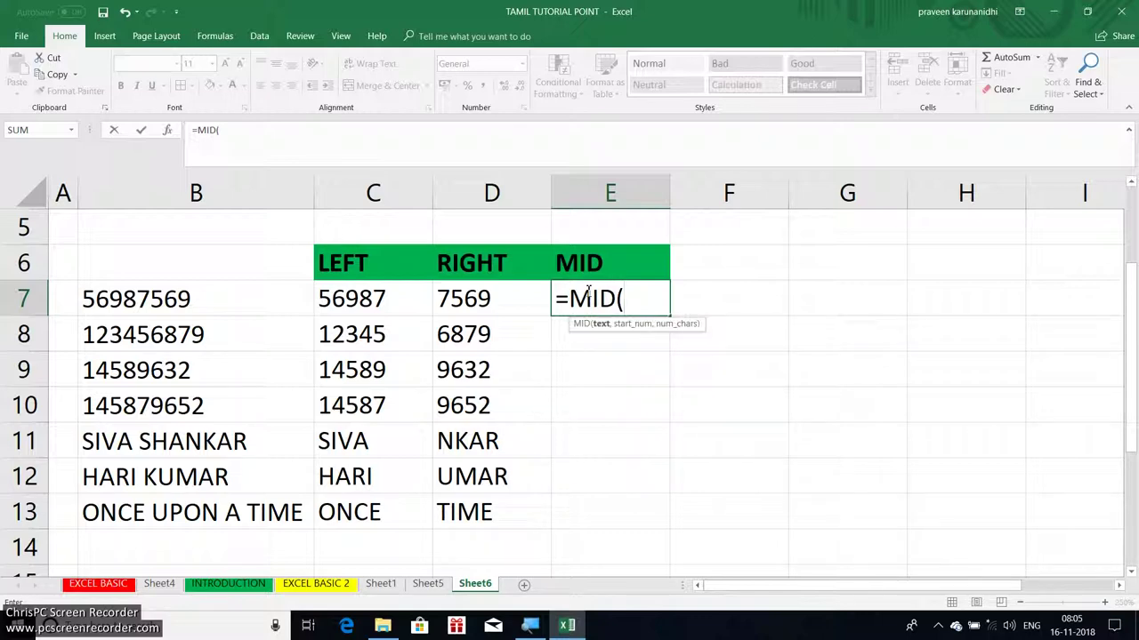
{"action": "key", "text": "Left"}
{"action": "key", "text": "Left"}
{"action": "key", "text": "Left"}
{"action": "key", "text": "Left"}
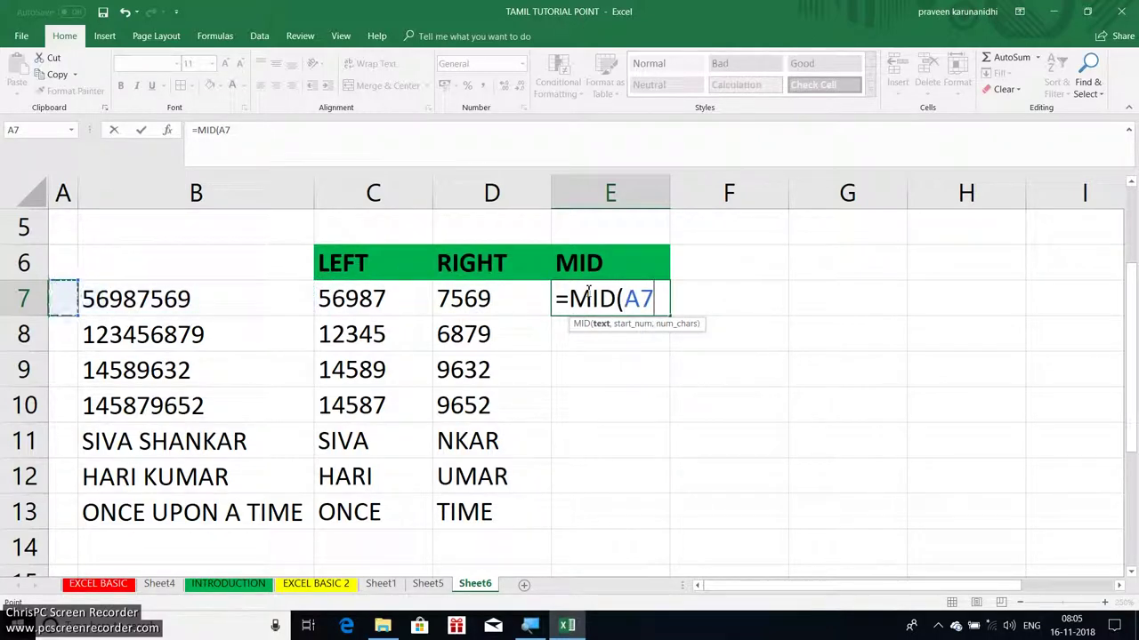
{"action": "key", "text": "Right"}
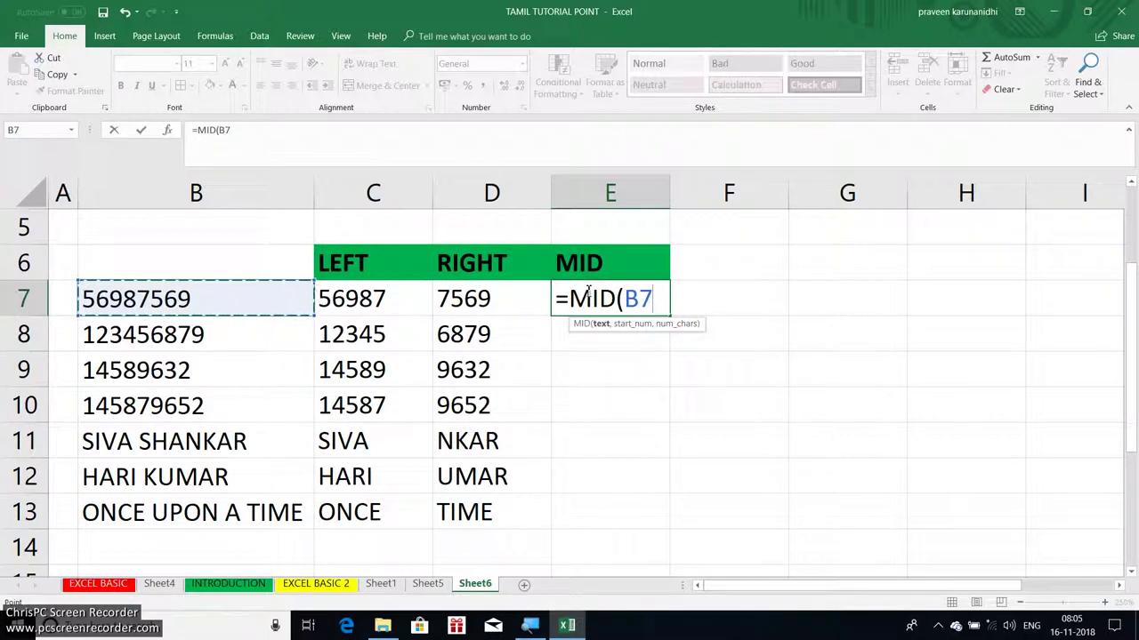
{"action": "type", "text": ","}
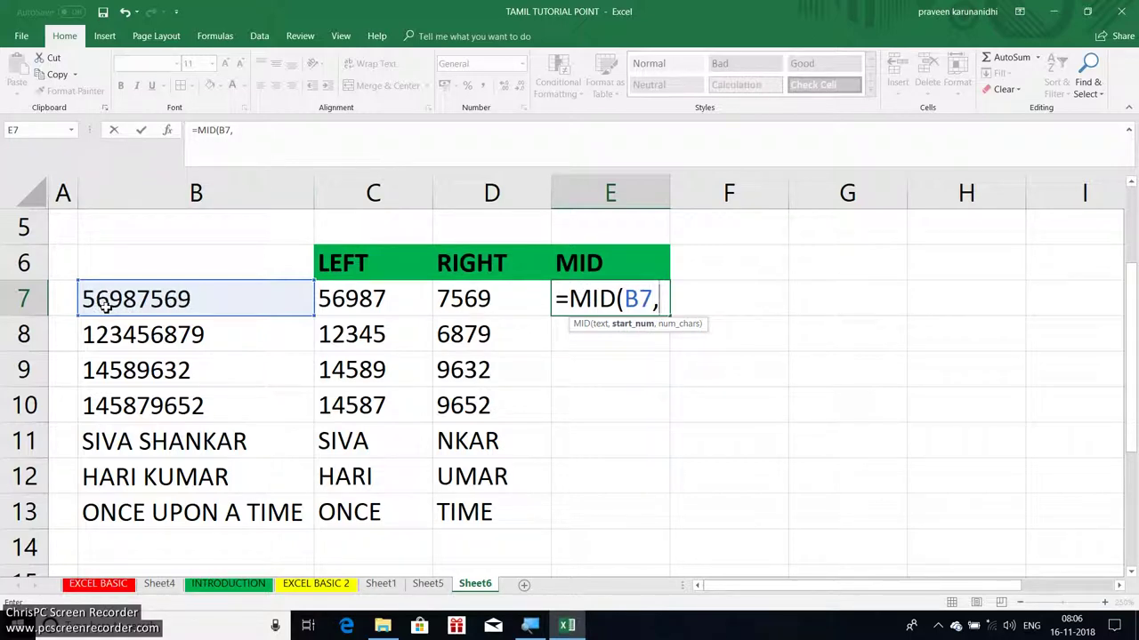
{"action": "type", "text": "2,"}
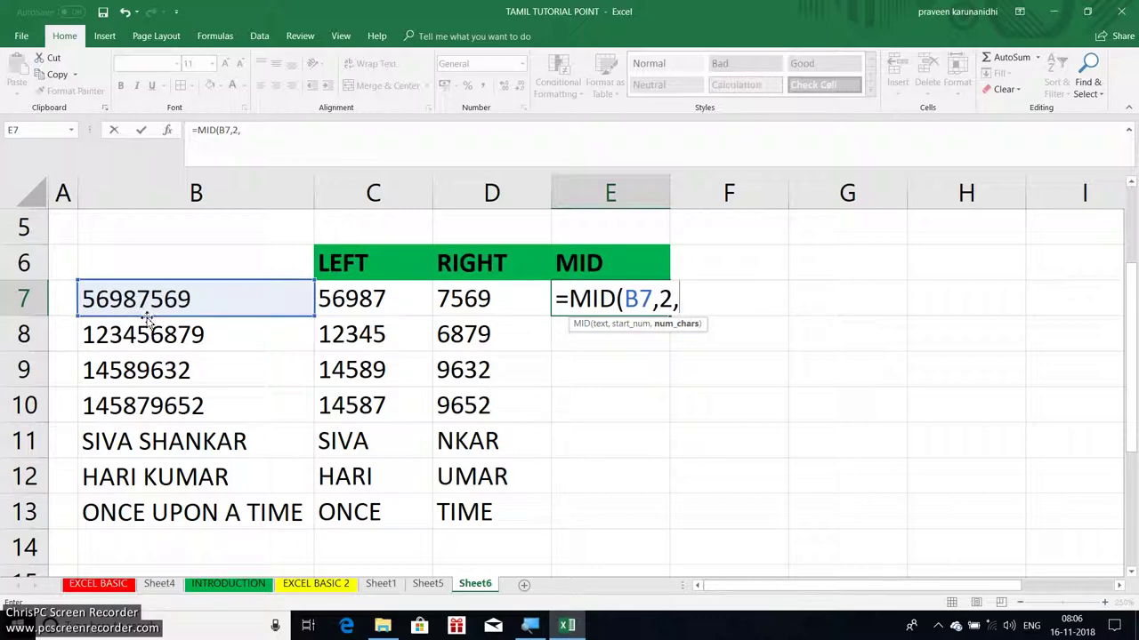
{"action": "type", "text": "4"}
{"action": "type", "text": ")"}
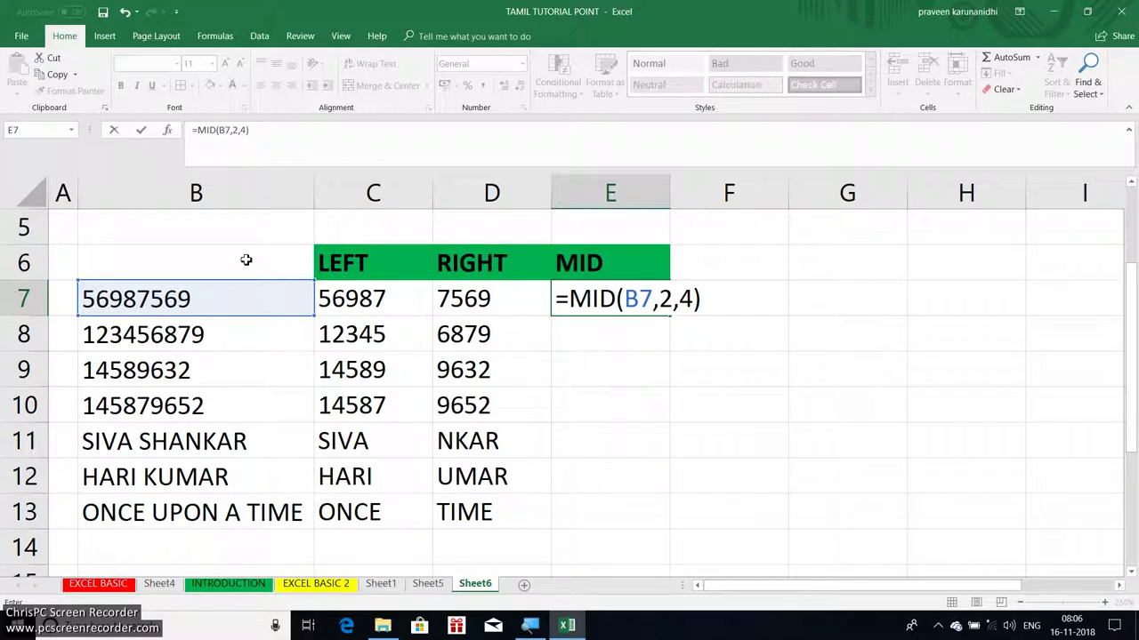
{"action": "key", "text": "Return"}
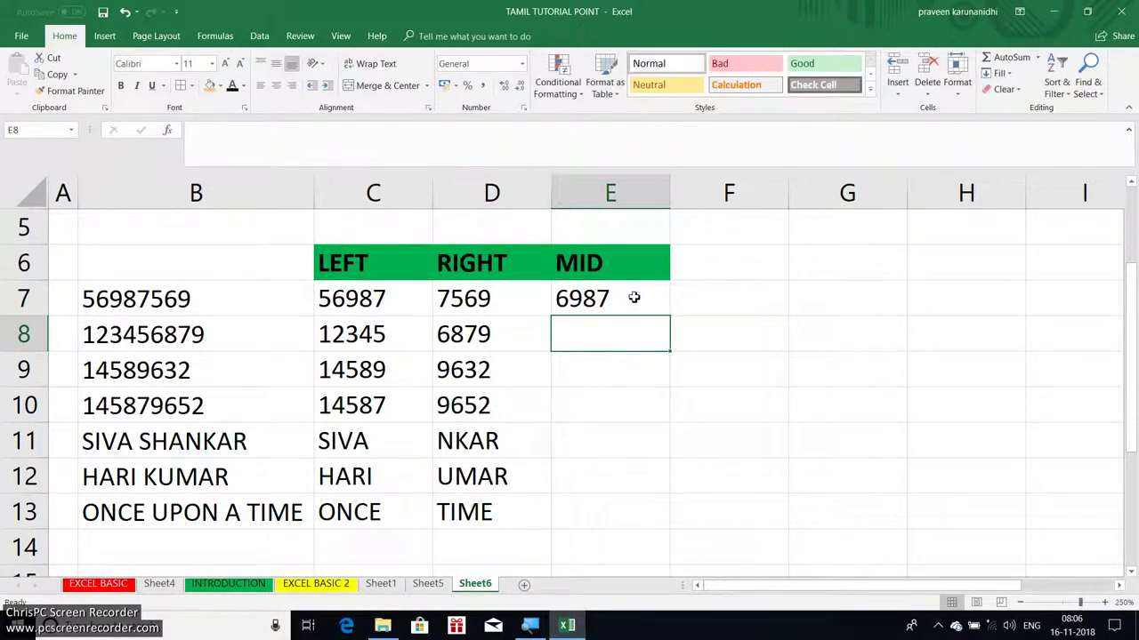
{"action": "left_click", "coordinate": [633, 297]}
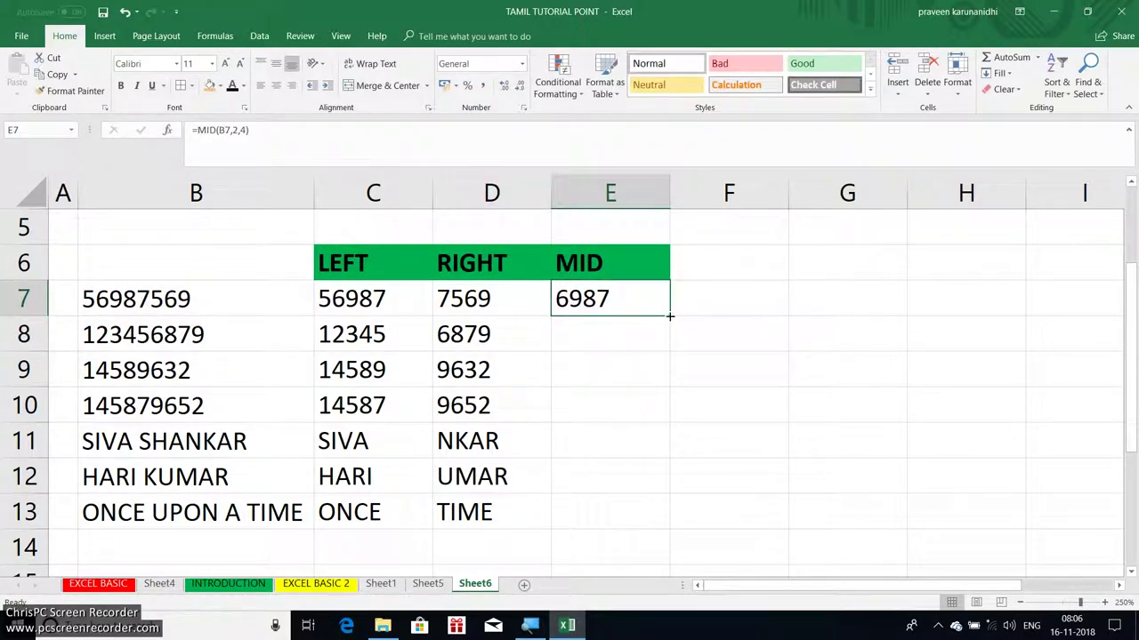
{"action": "double_click", "coordinate": [669, 316]}
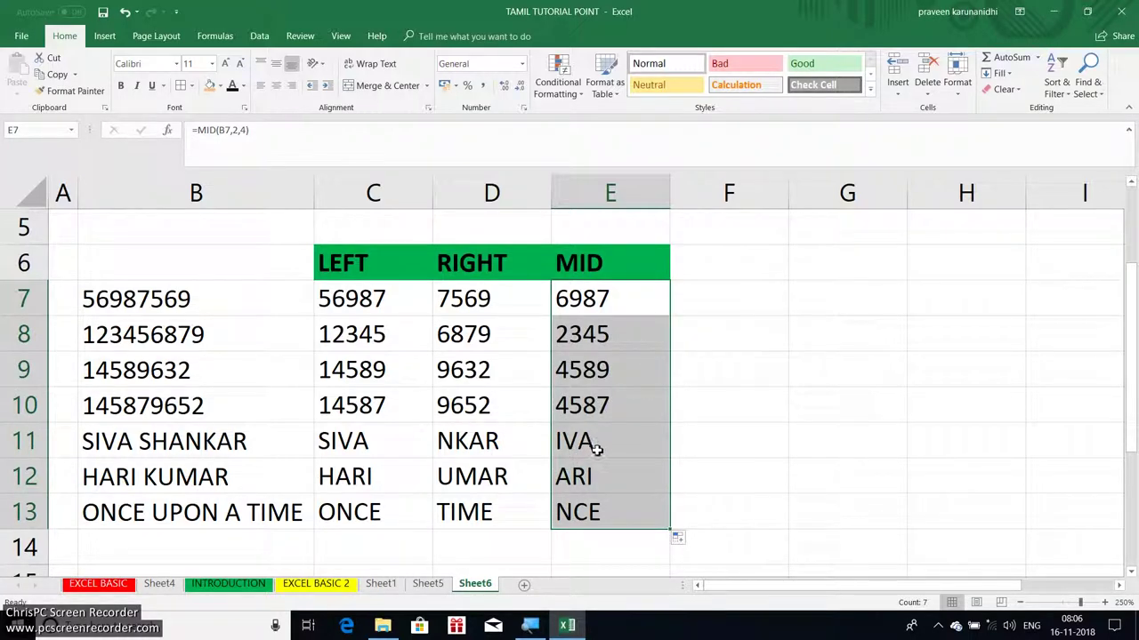
{"action": "left_click", "coordinate": [596, 450]}
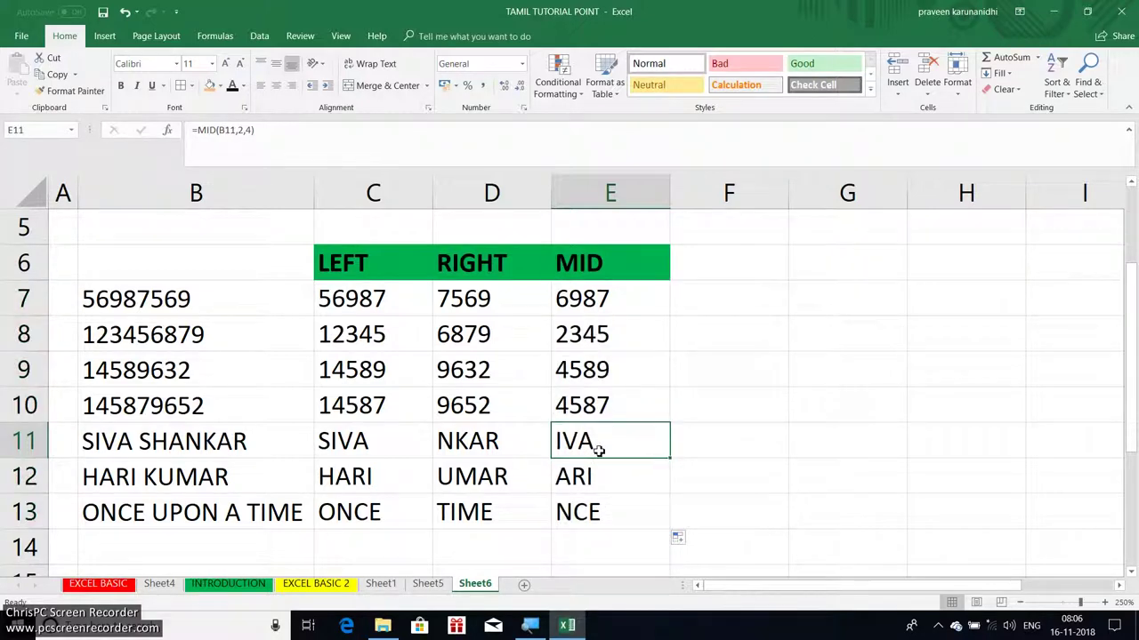
{"action": "double_click", "coordinate": [599, 451]}
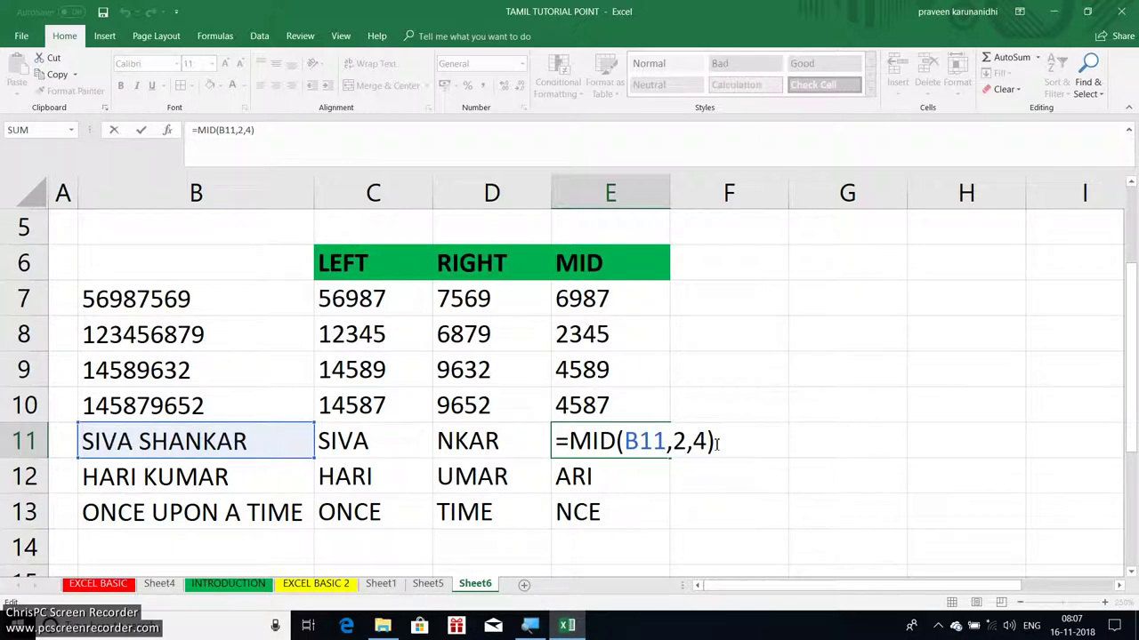
{"action": "key", "text": "Return"}
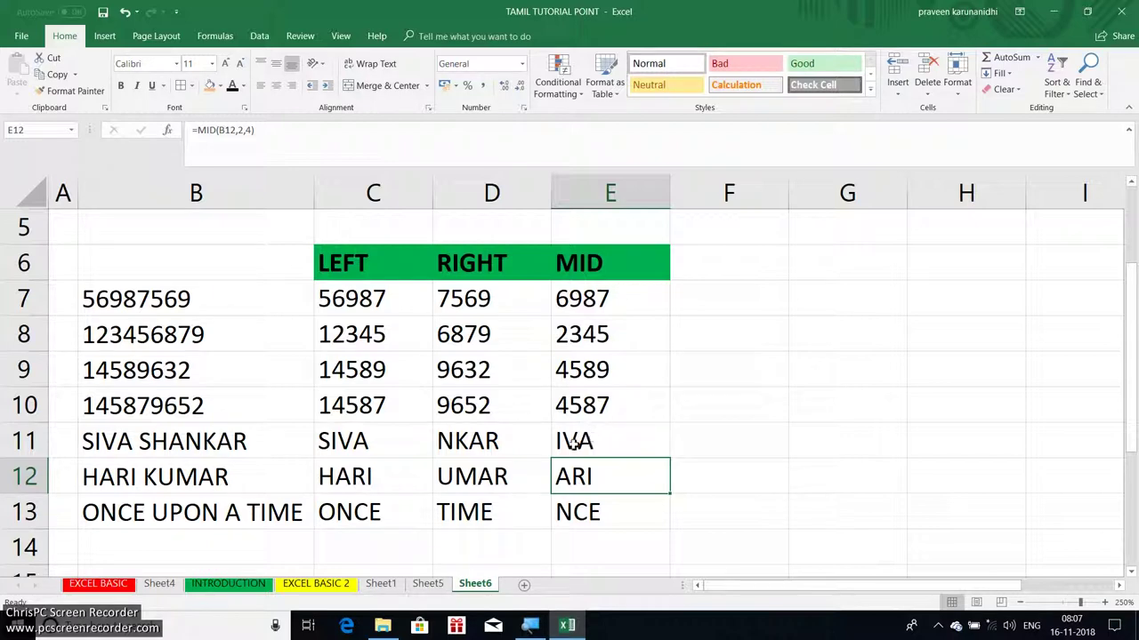